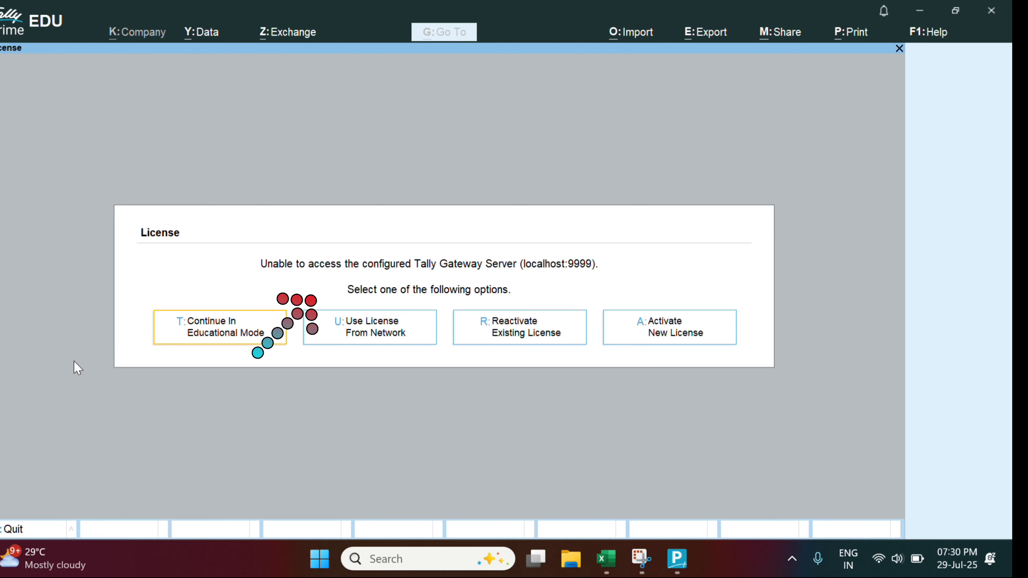
Continue in Educational Mode to reach the Select Company list
key(Return)
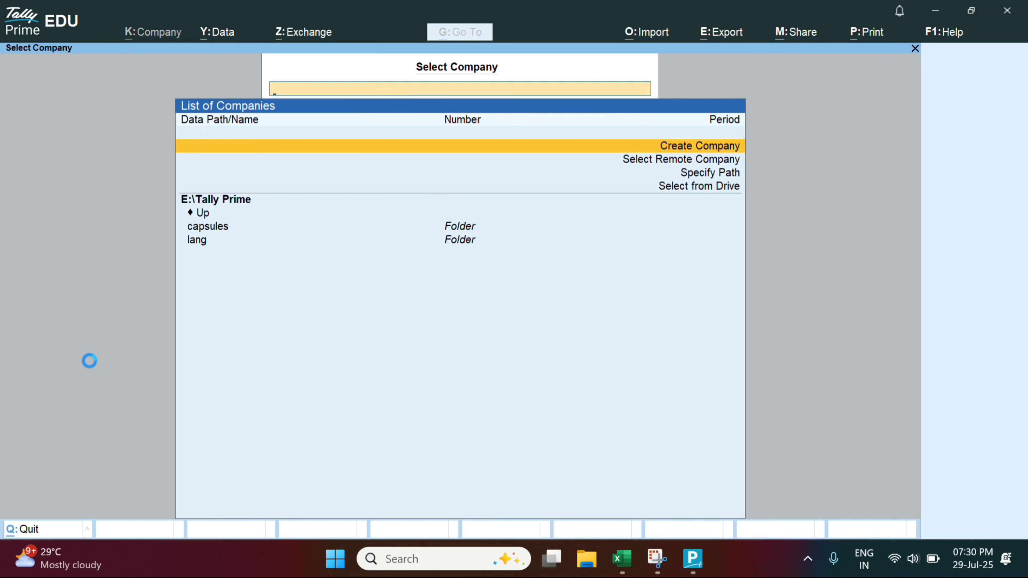
Start a new company named 'S.S Private Limited' with mailing name 'S.S. Pvt Ltd'
key(Return)
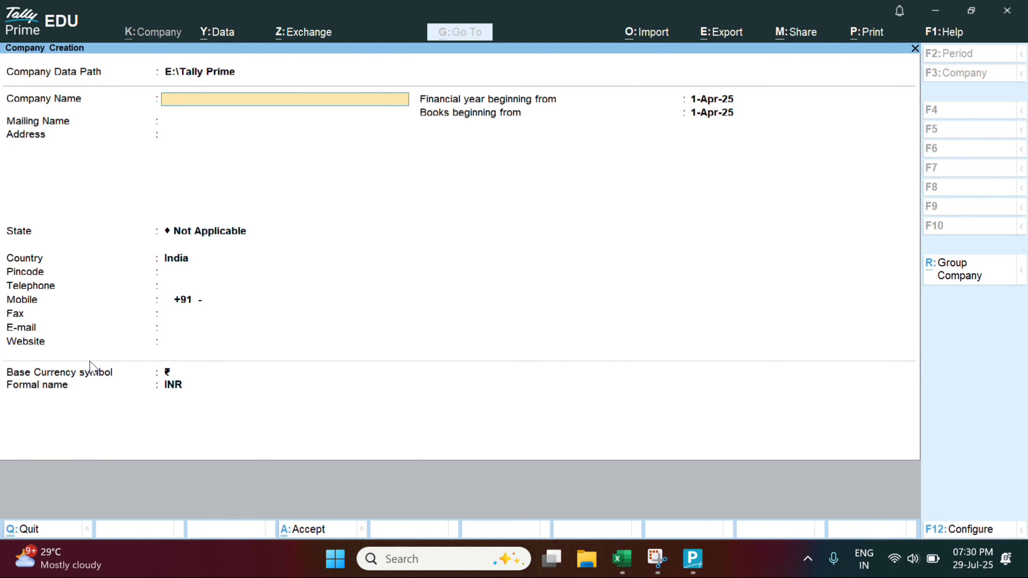
text(S.S Private Limited)
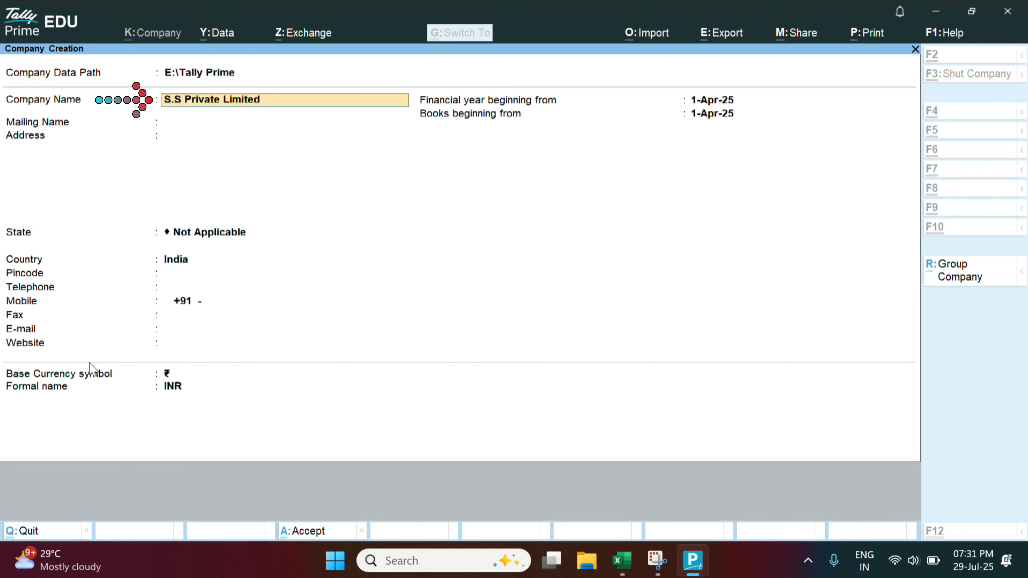
key(Return)
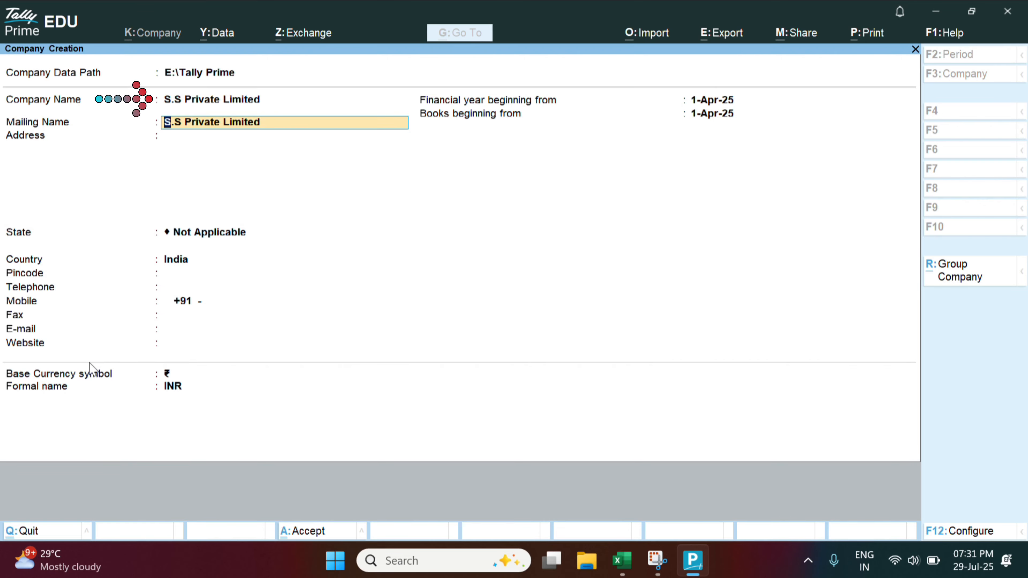
text(S.S. Pvt Ltd)
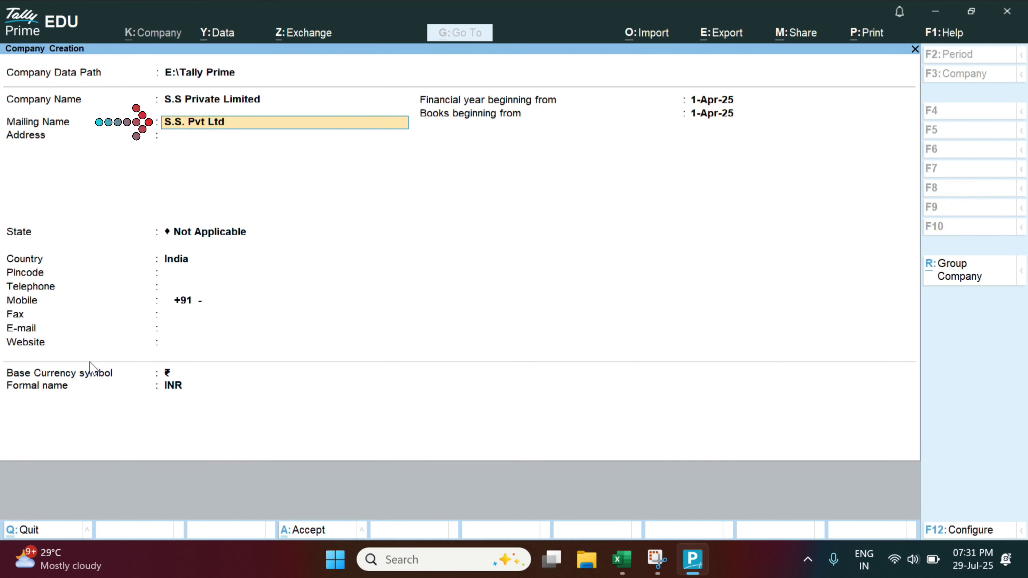
key(Return)
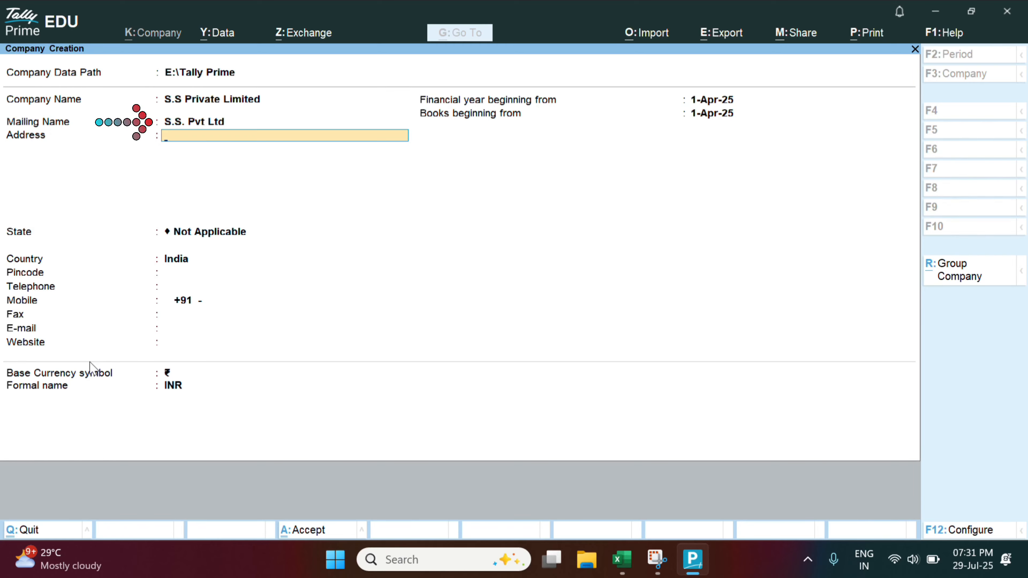
Paste the two Gurgaon address lines and set the company's state to Haryana
key(Return)
text(Gurgaon)
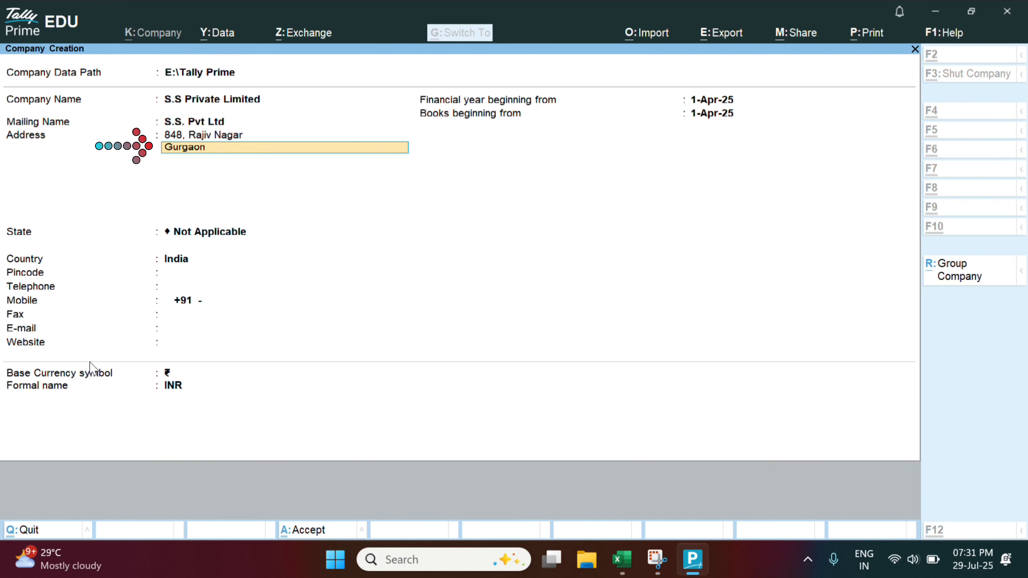
key(Return)
key(Return)
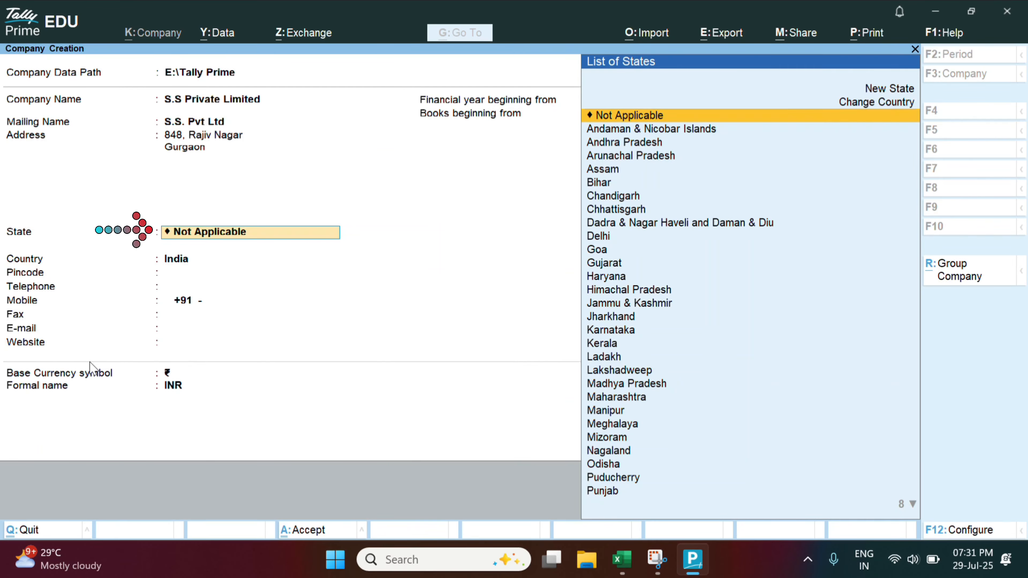
text(Ha)
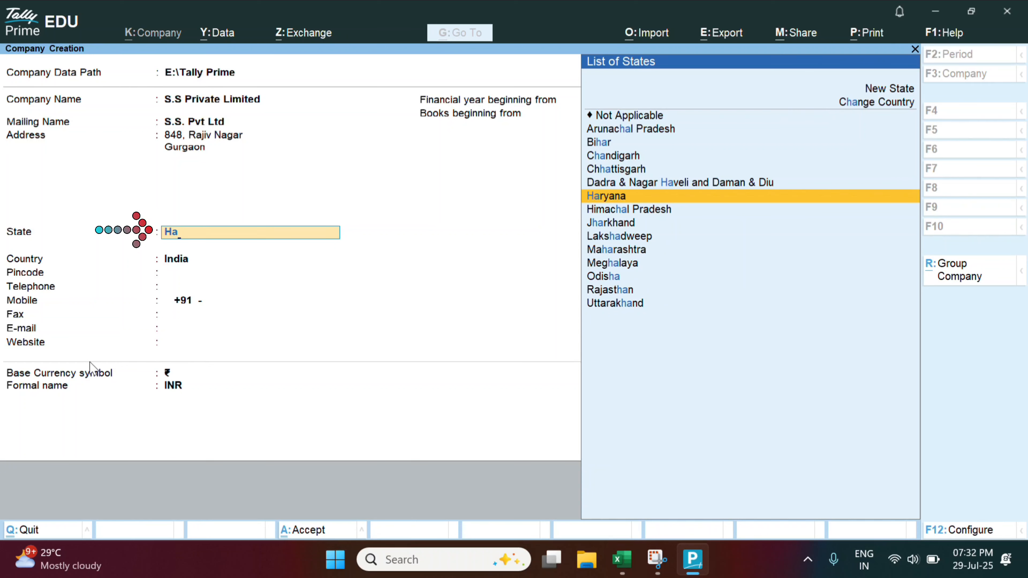
text(rya)
key(Return)
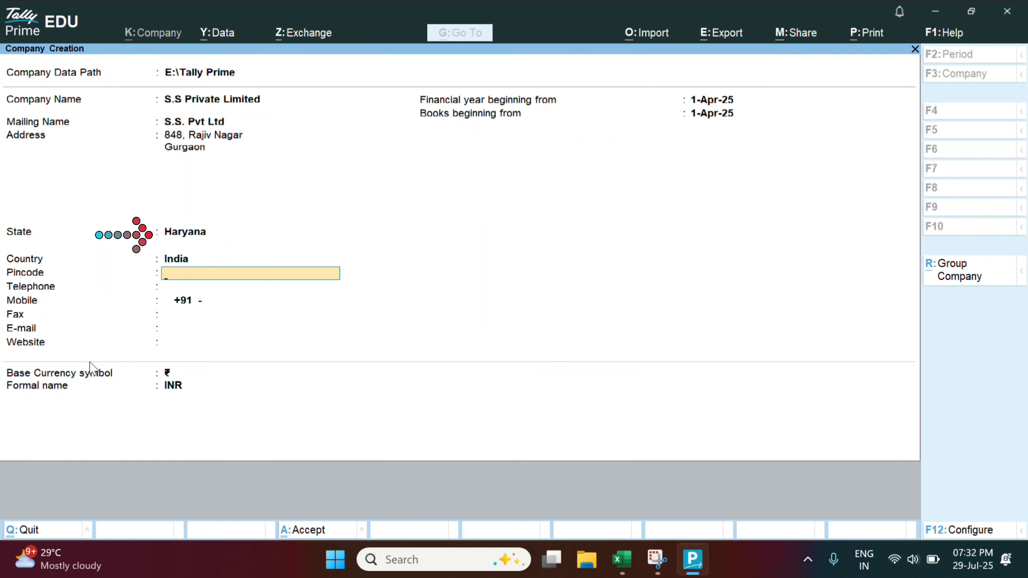
Enter the company's pincode, mobile number and e-mail address
text(122001)
key(Return)
key(Return)
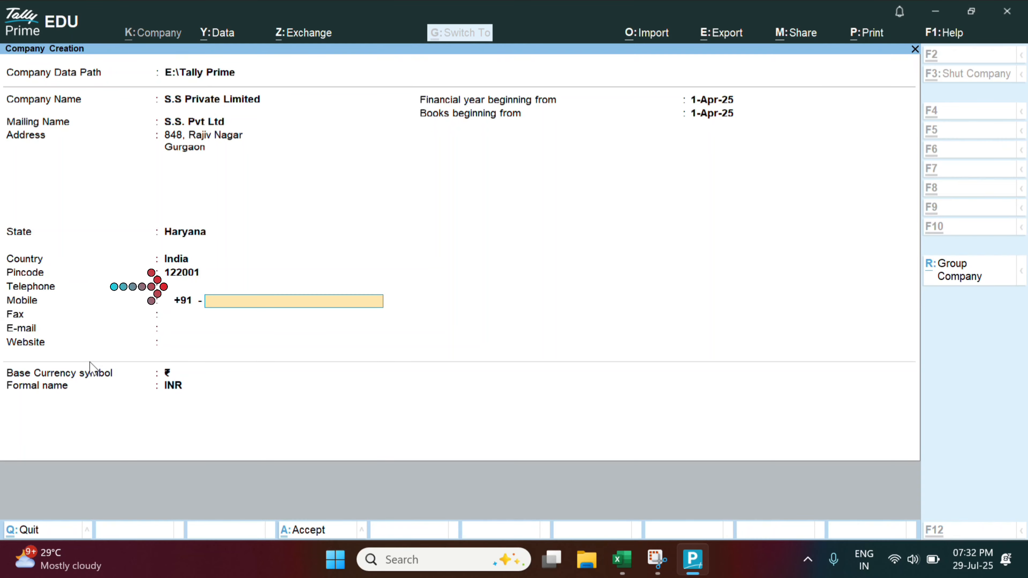
text(1234567899)
key(Return)
key(Return)
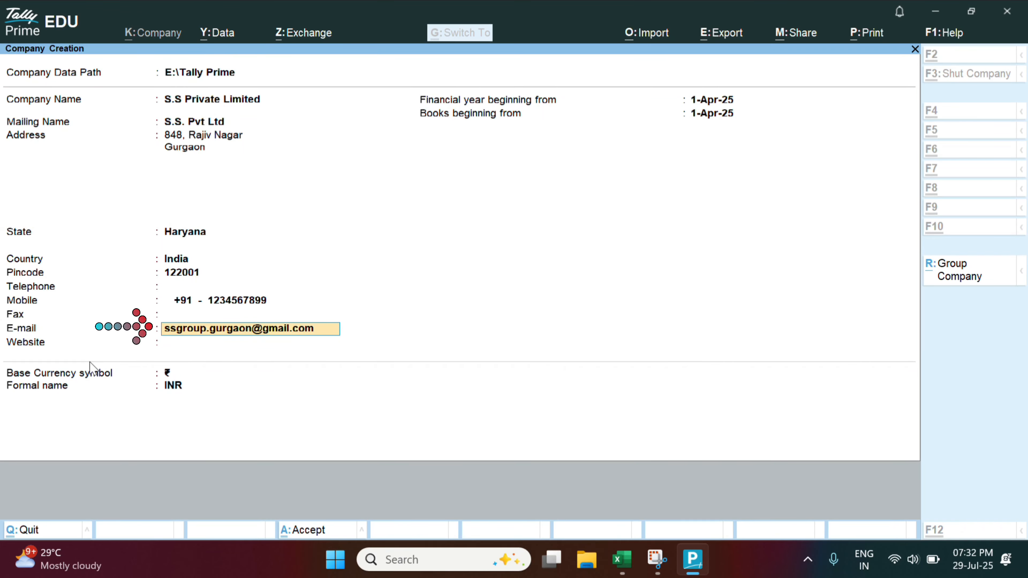
key(Return)
key(Return)
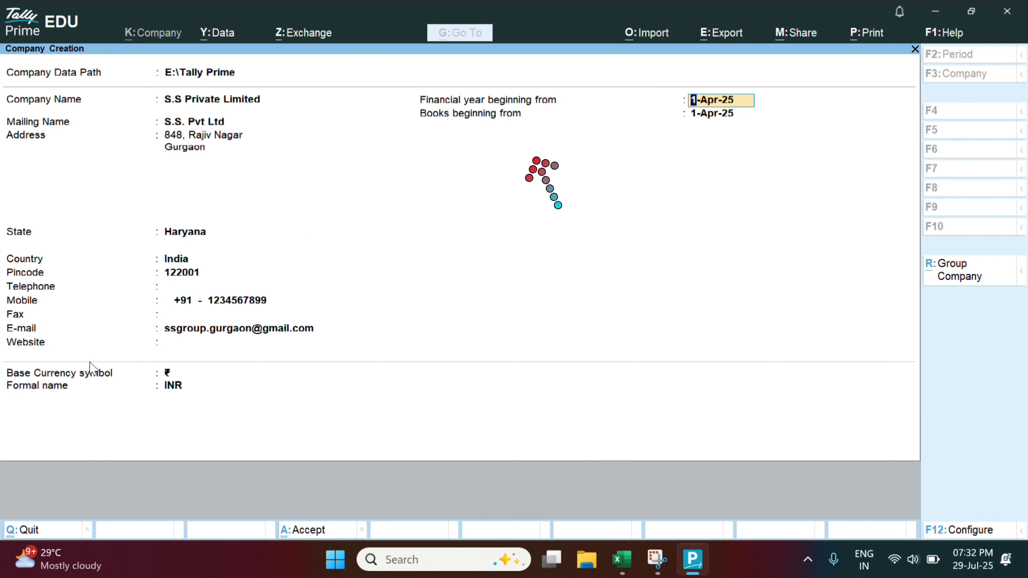
Set the financial year and books beginning to 1-Apr-25 and accept the company form
text(1-4)
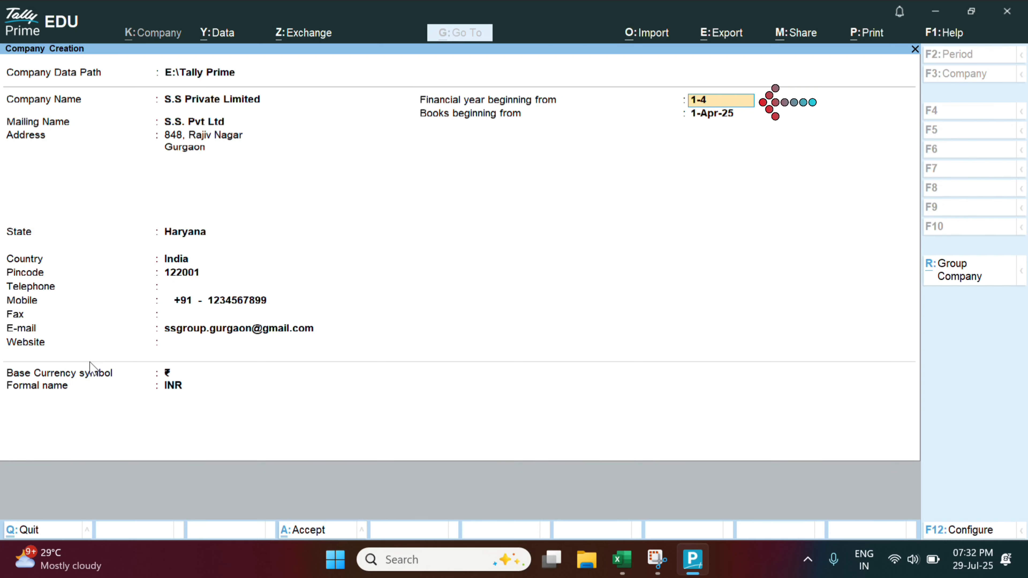
text(-25)
key(Return)
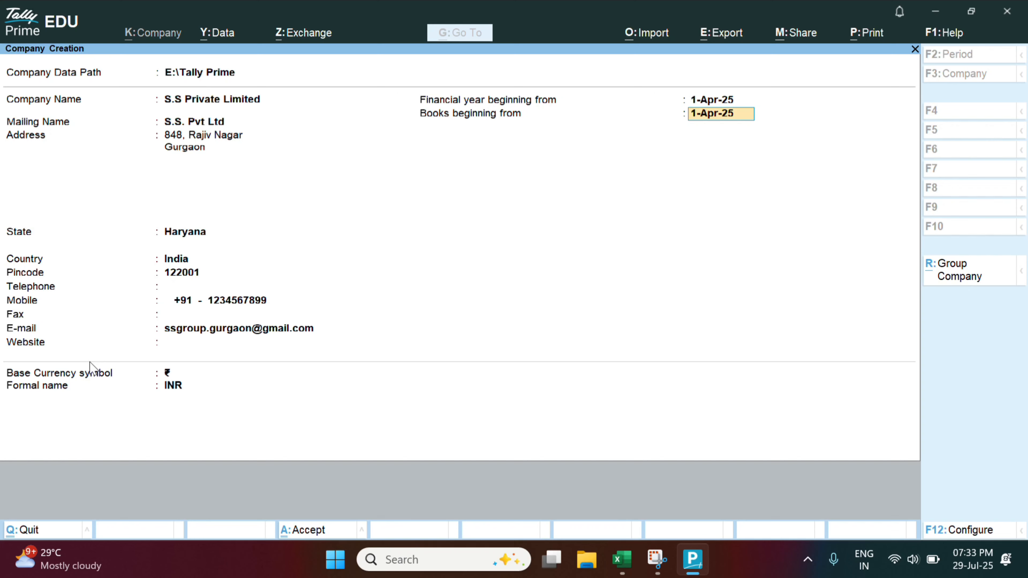
key(Return)
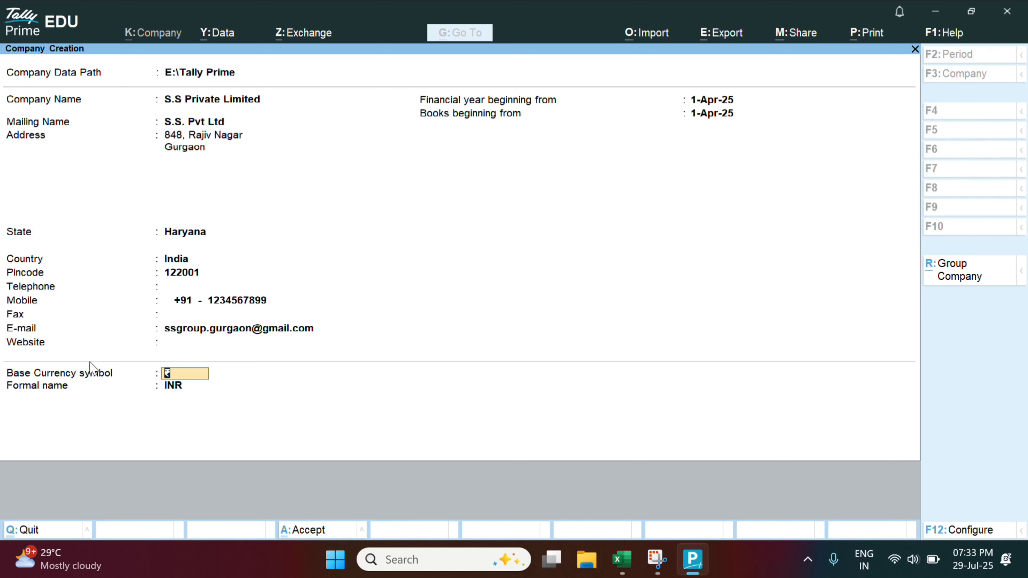
key(Return)
key(Return)
key(Return)
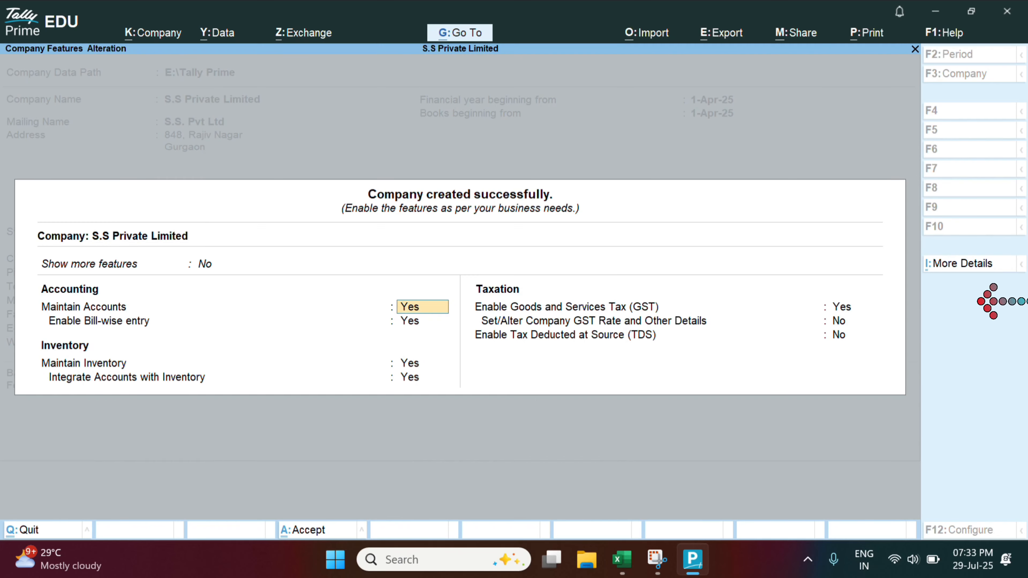
Enable Goods and Services Tax (GST) to open its registration details for Haryana
key(Return)
key(Return)
key(Return)
key(Return)
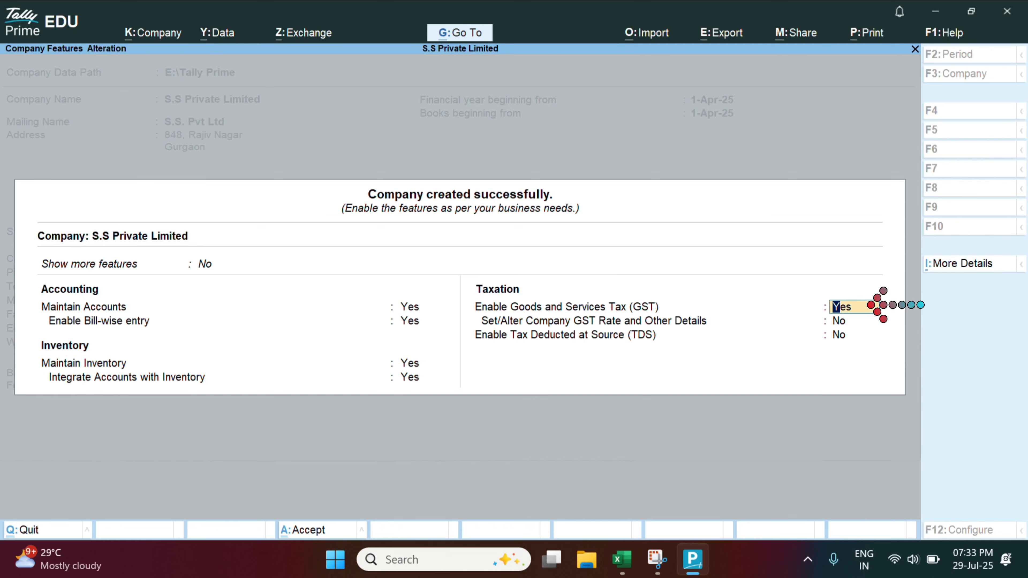
text(y)
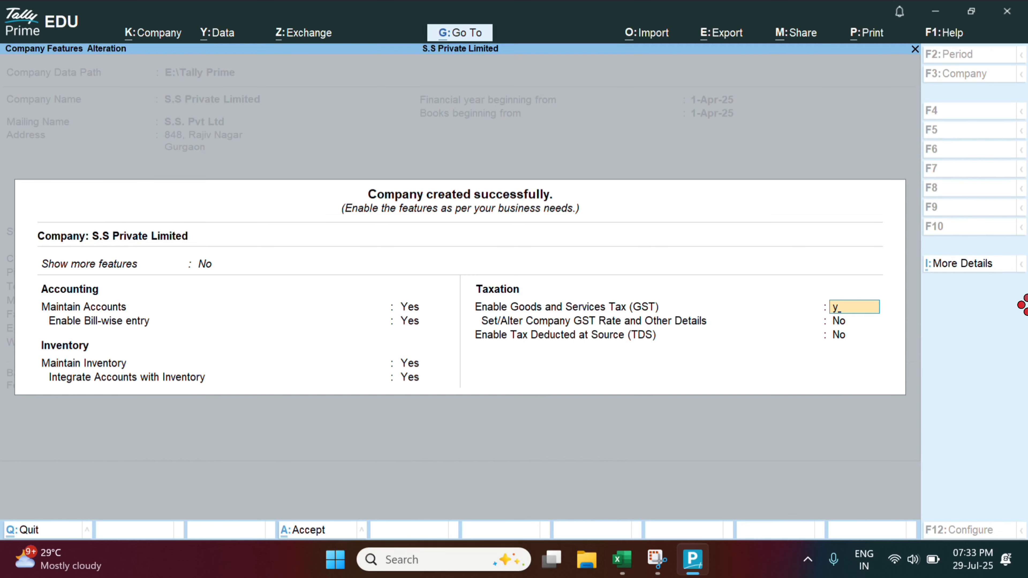
key(Return)
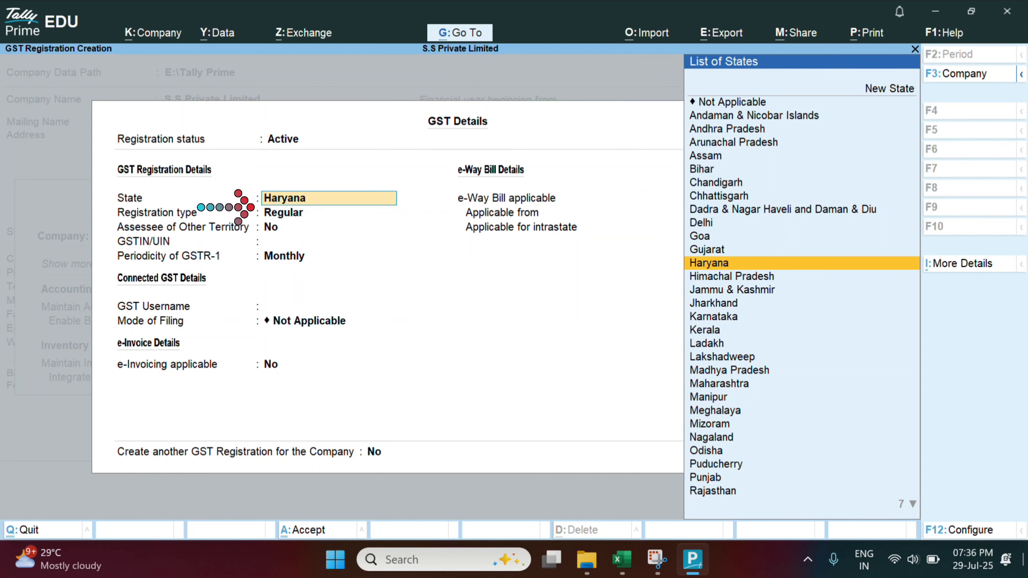
Keep state Haryana, registration type Regular, Other Territory No, and enter the company's GSTIN
key(Return)
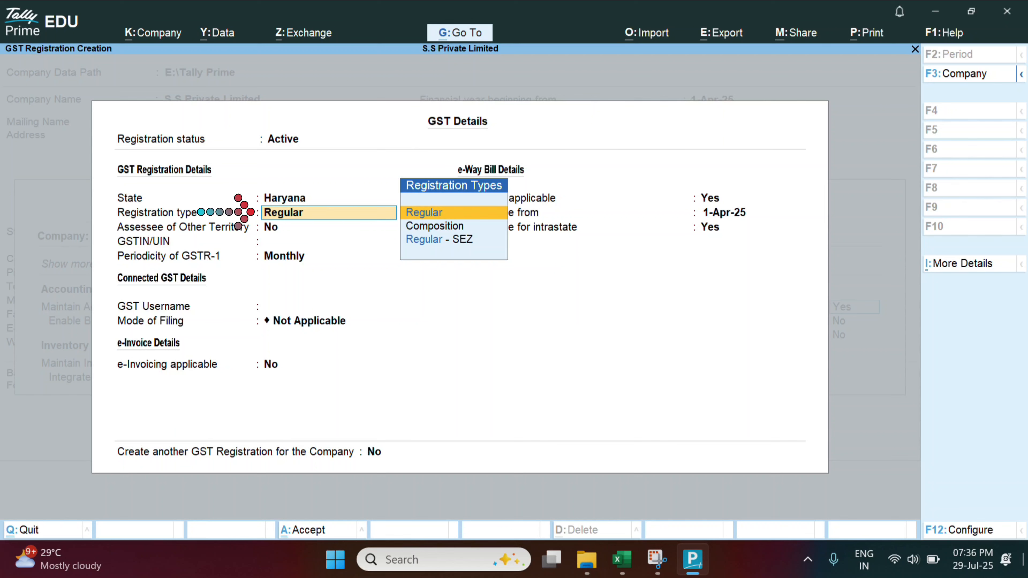
key(Return)
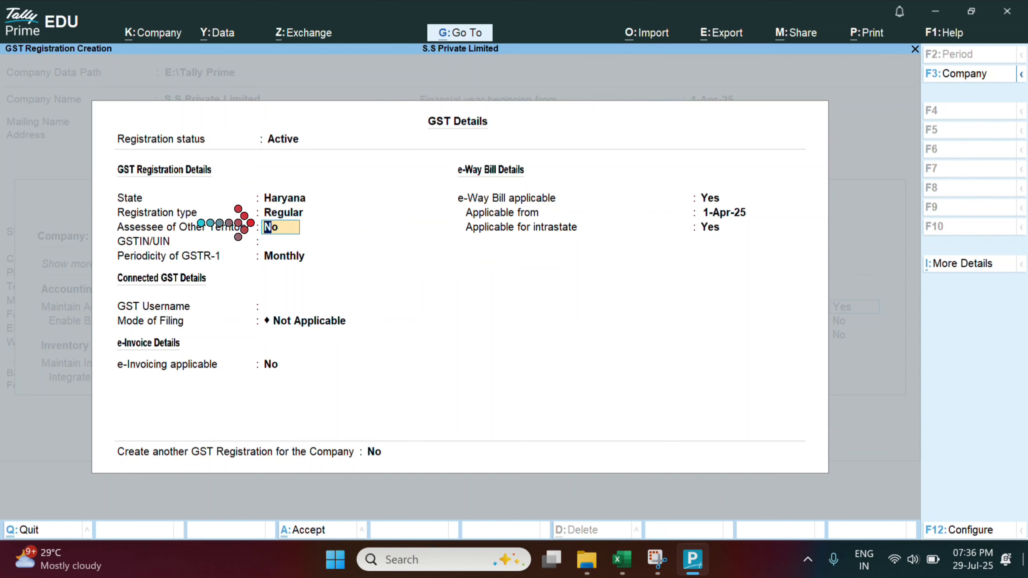
key(Return)
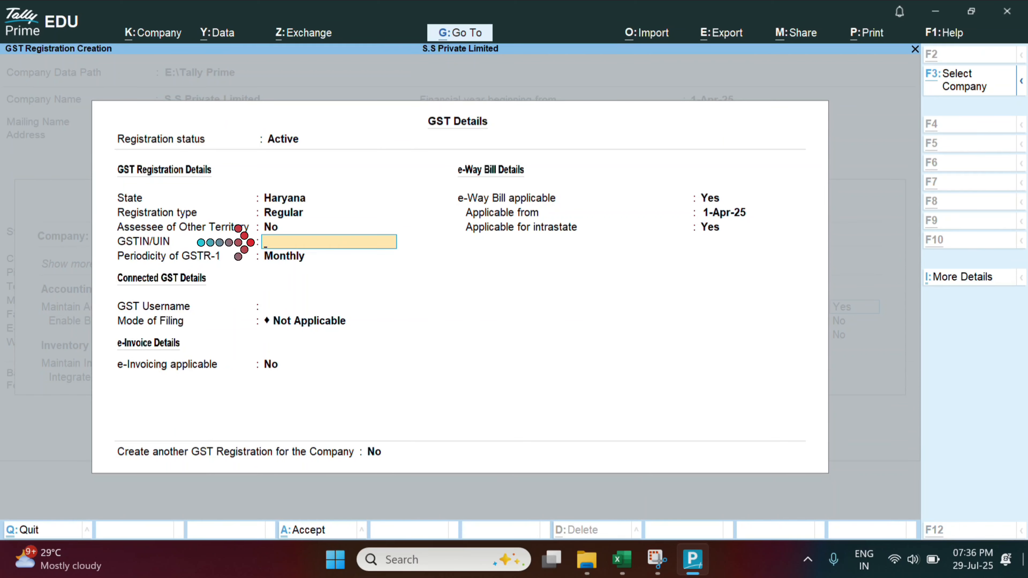
key(ctrl+alt+v)
key(Return)
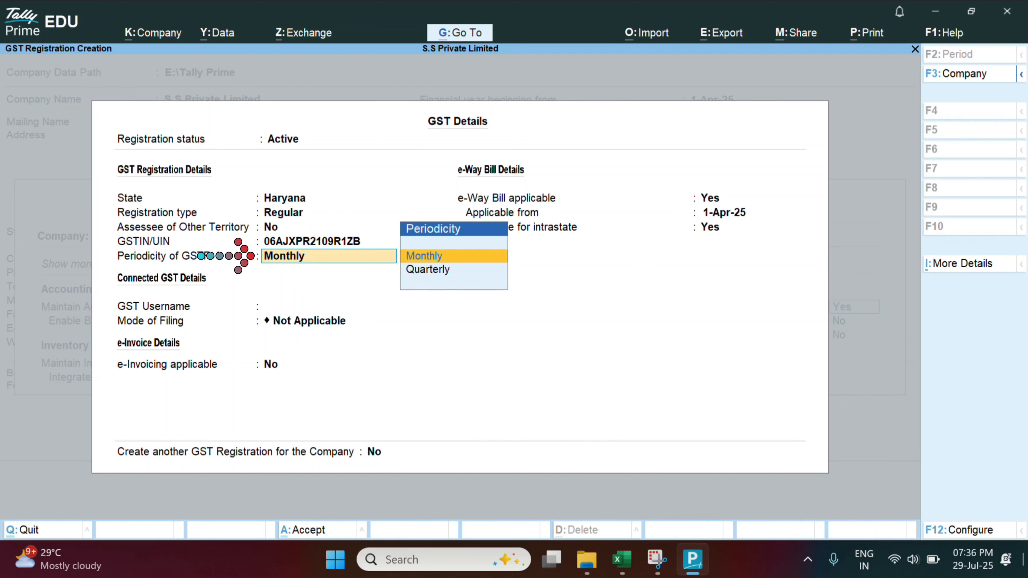
Choose Monthly GSTR-1 periodicity, leave the username blank, and keep filing mode Not Applicable
key(Down)
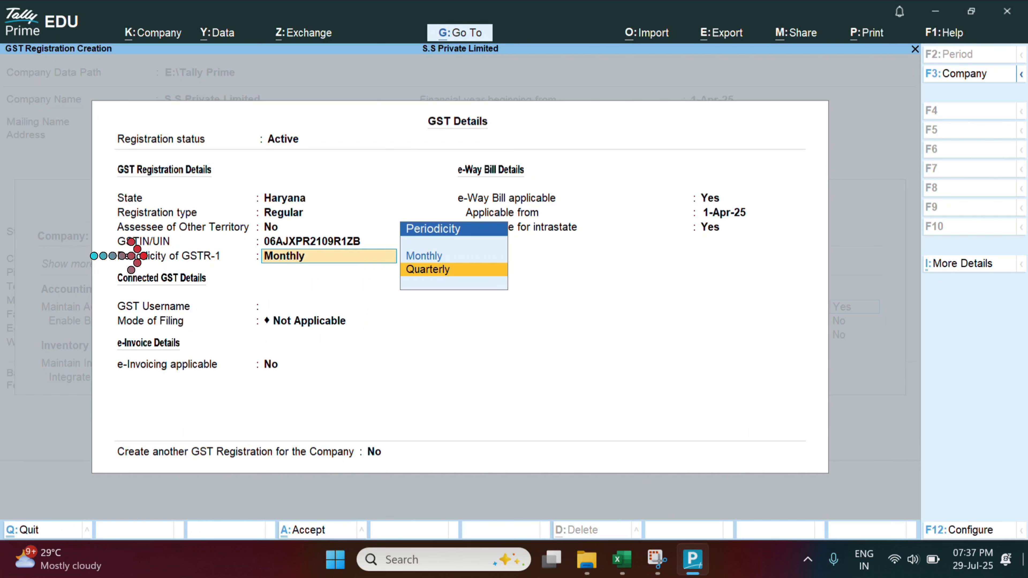
key(Up)
key(Return)
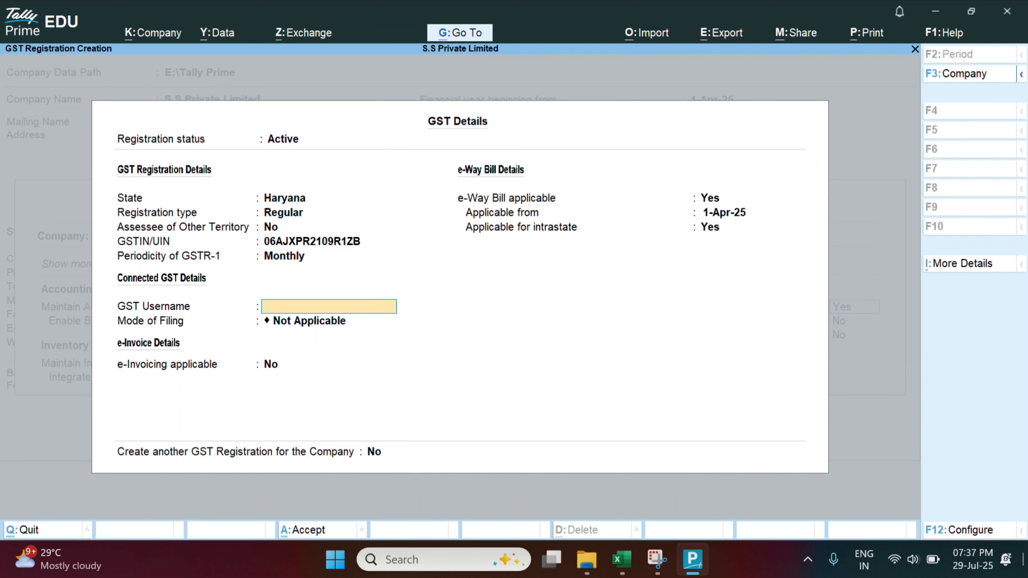
key(Return)
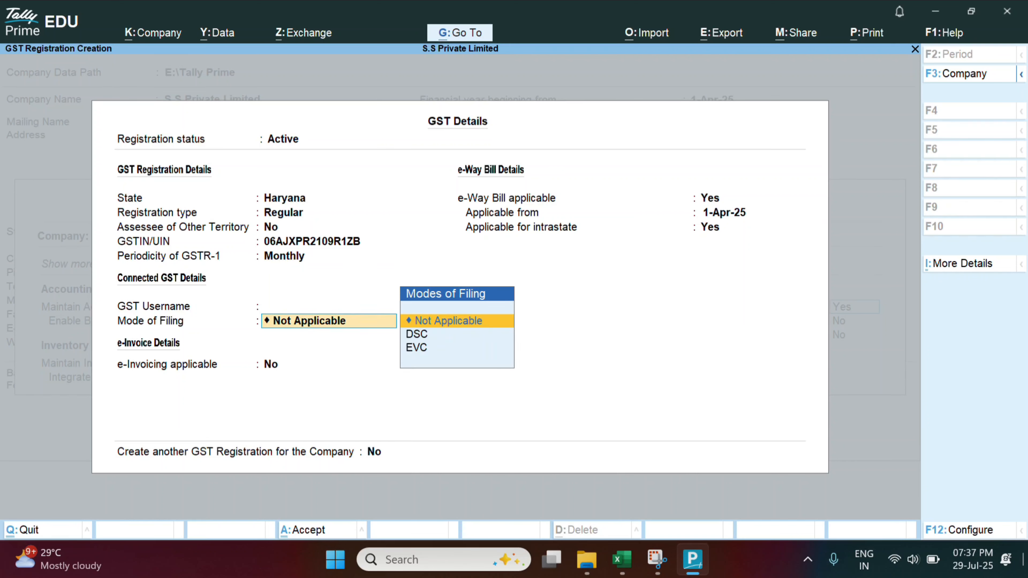
key(Return)
key(Return)
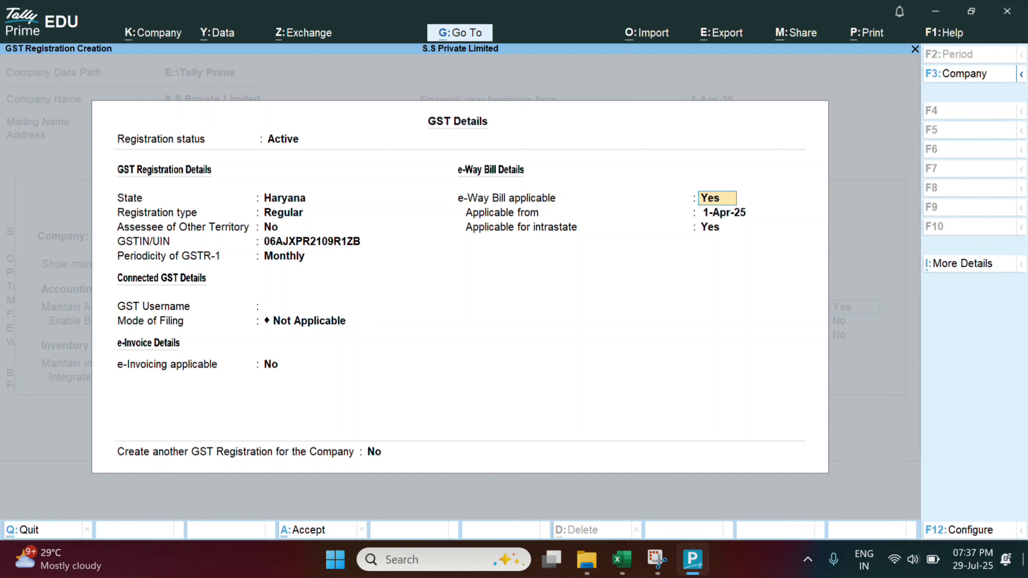
key(Return)
key(Return)
key(Return)
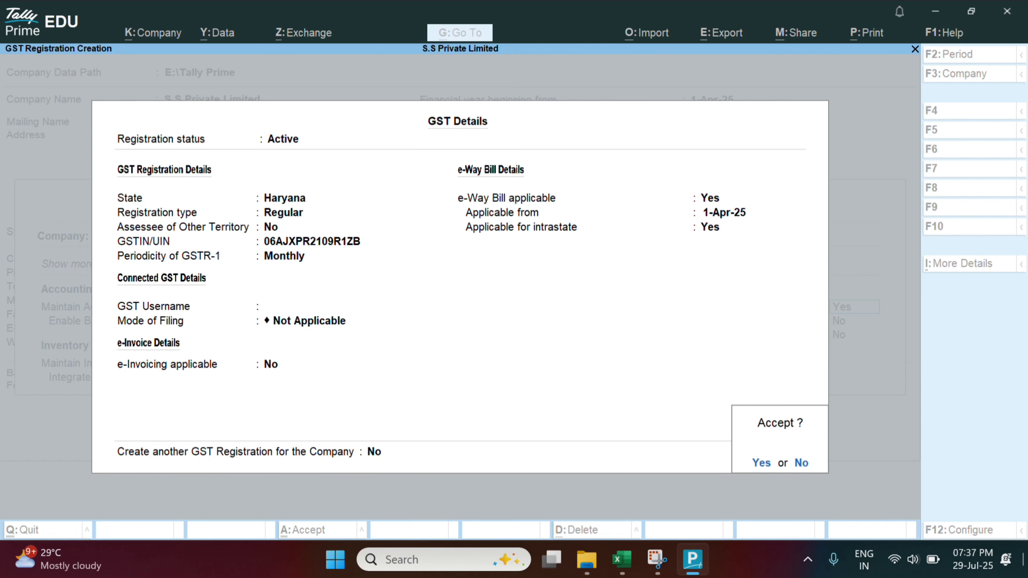
Save the GST details and company features with TDS left as No
key(Return)
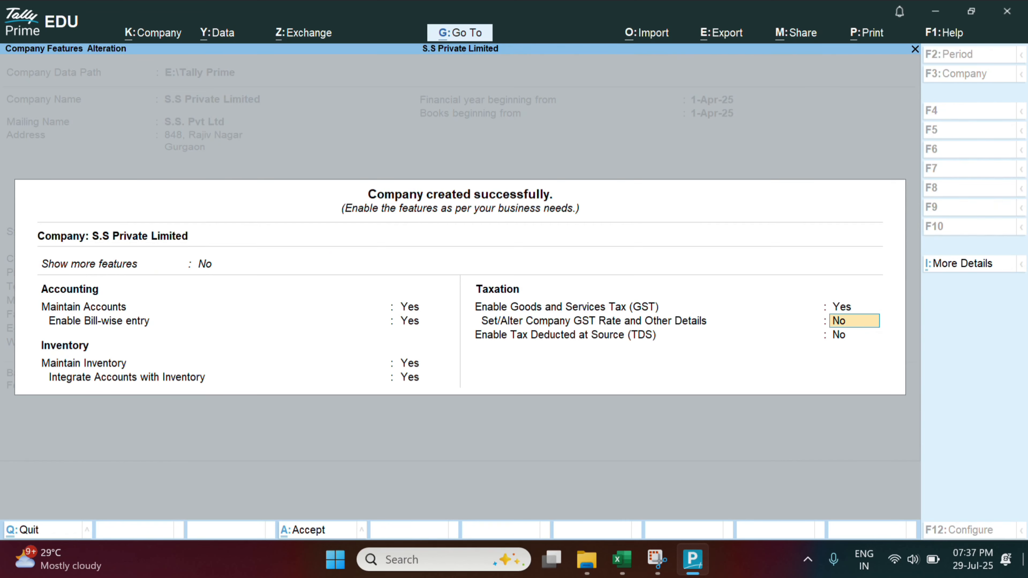
key(Return)
key(Return)
key(Return)
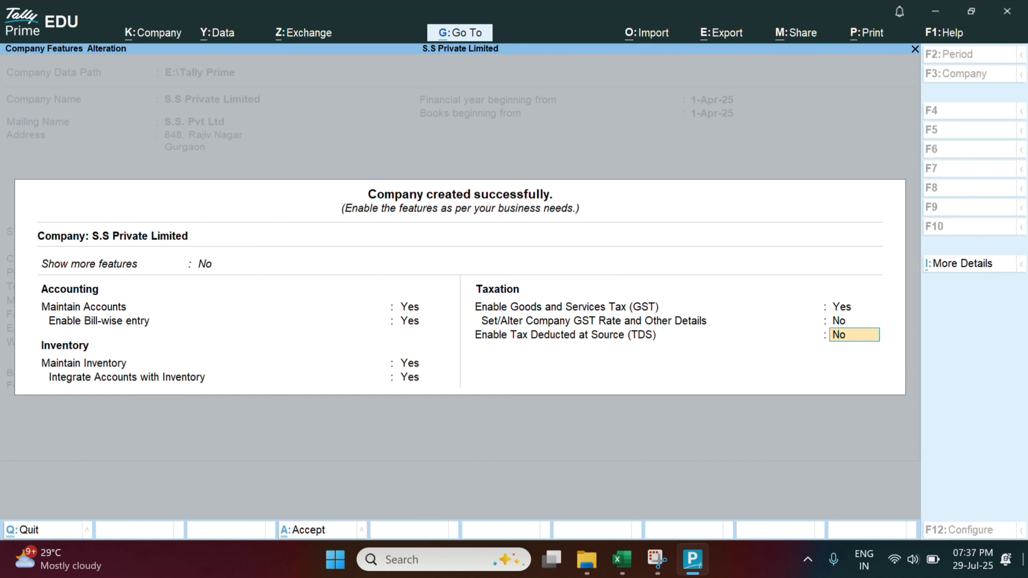